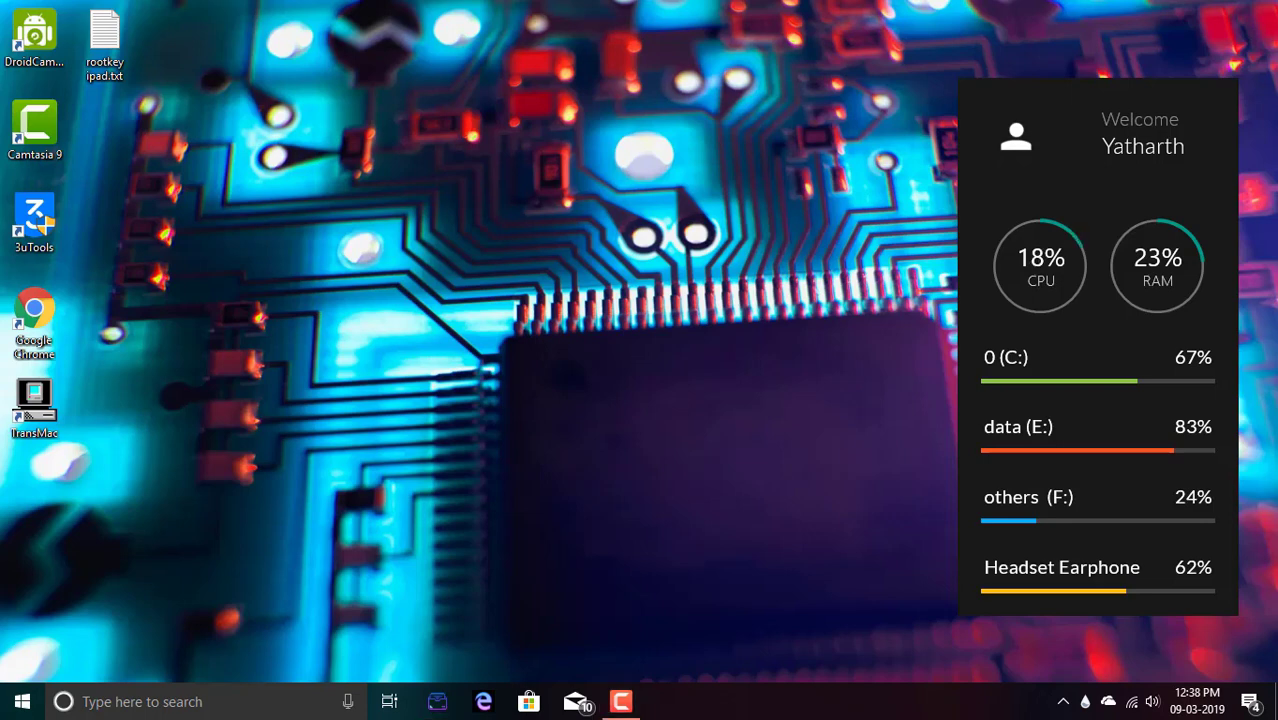
Open Google Chrome, search for chromebook recovery utility, and open its Chrome Web Store page from the search results
{"action": "double_click", "coordinate": [34, 318]}
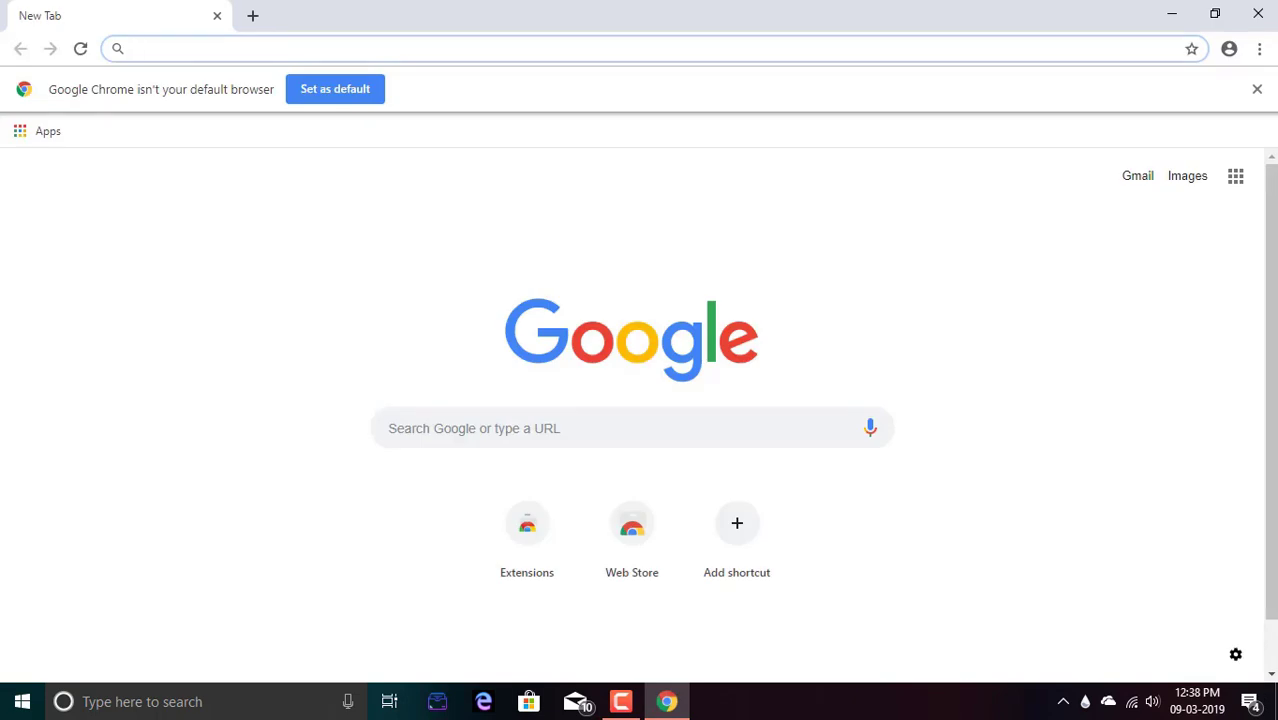
{"action": "type", "text": "chromebo"}
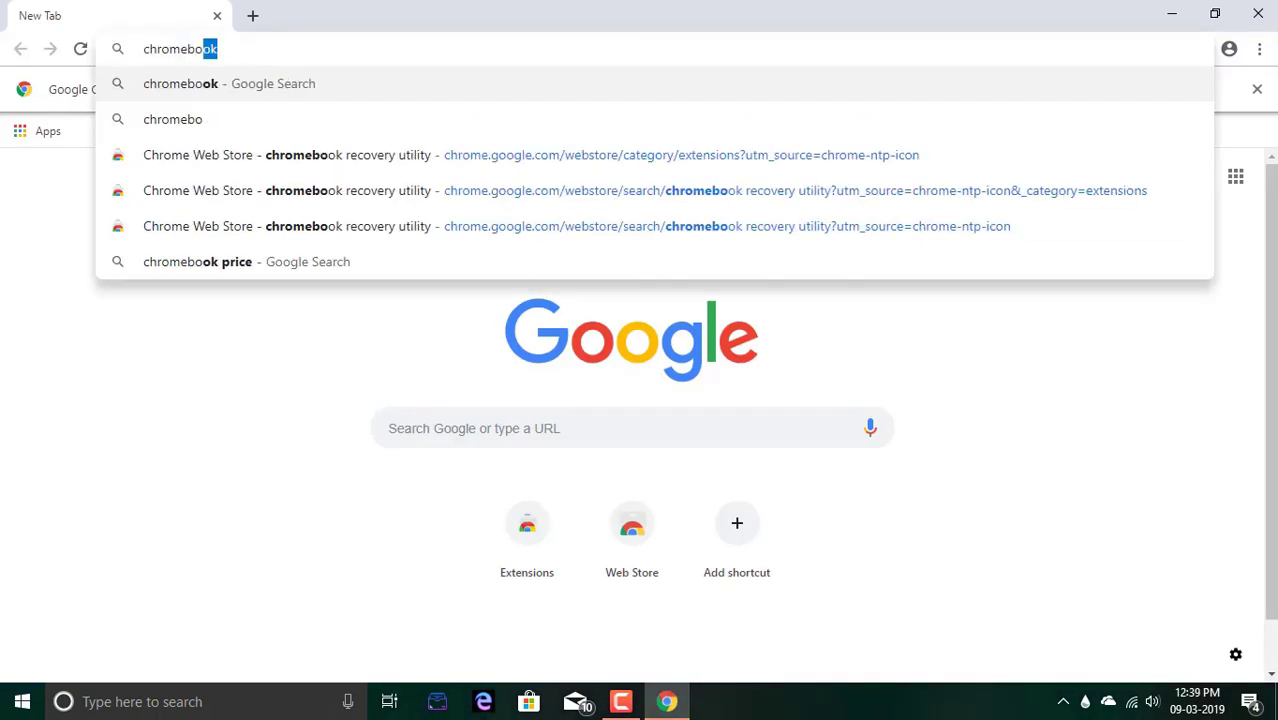
{"action": "type", "text": "ok re"}
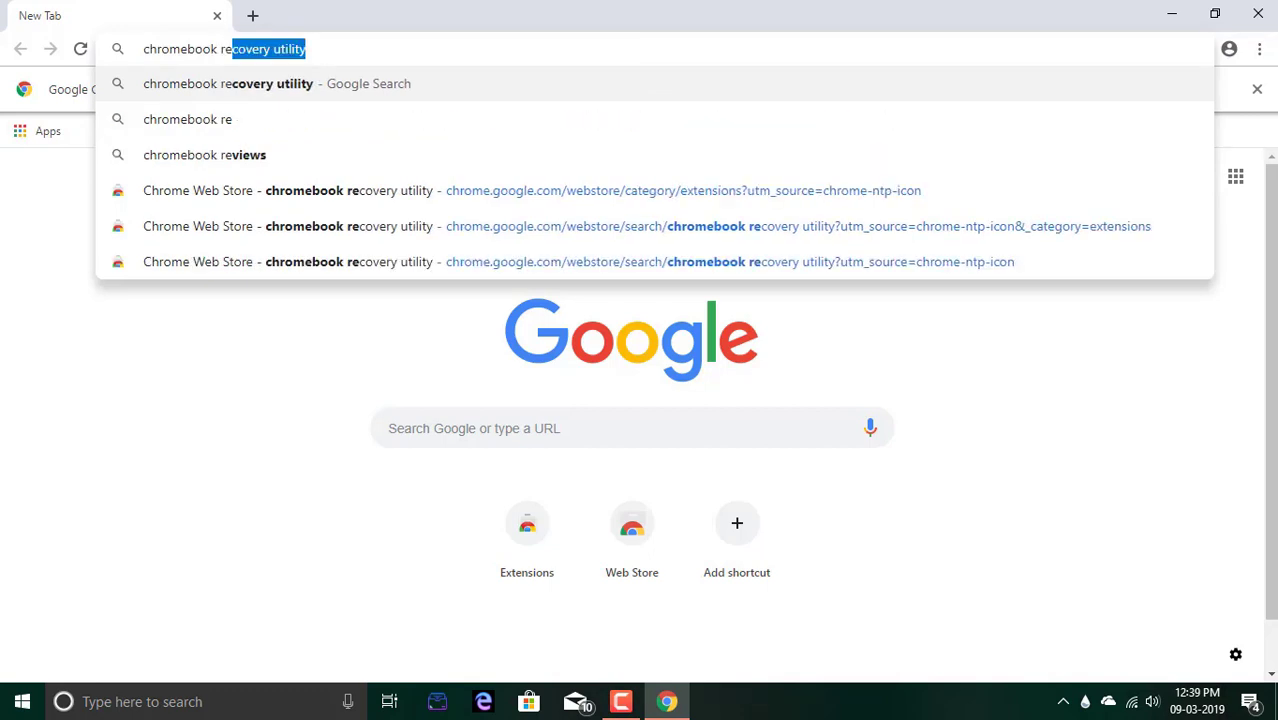
{"action": "type", "text": "cove"}
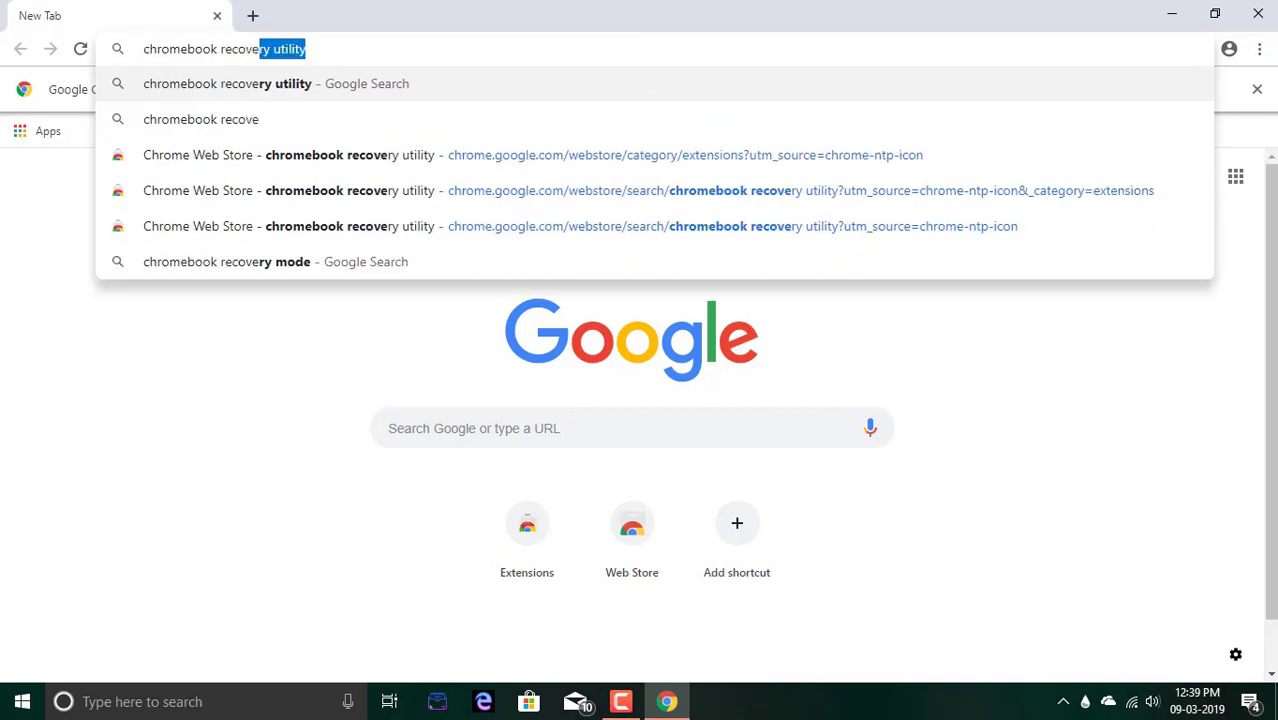
{"action": "key", "text": "Return"}
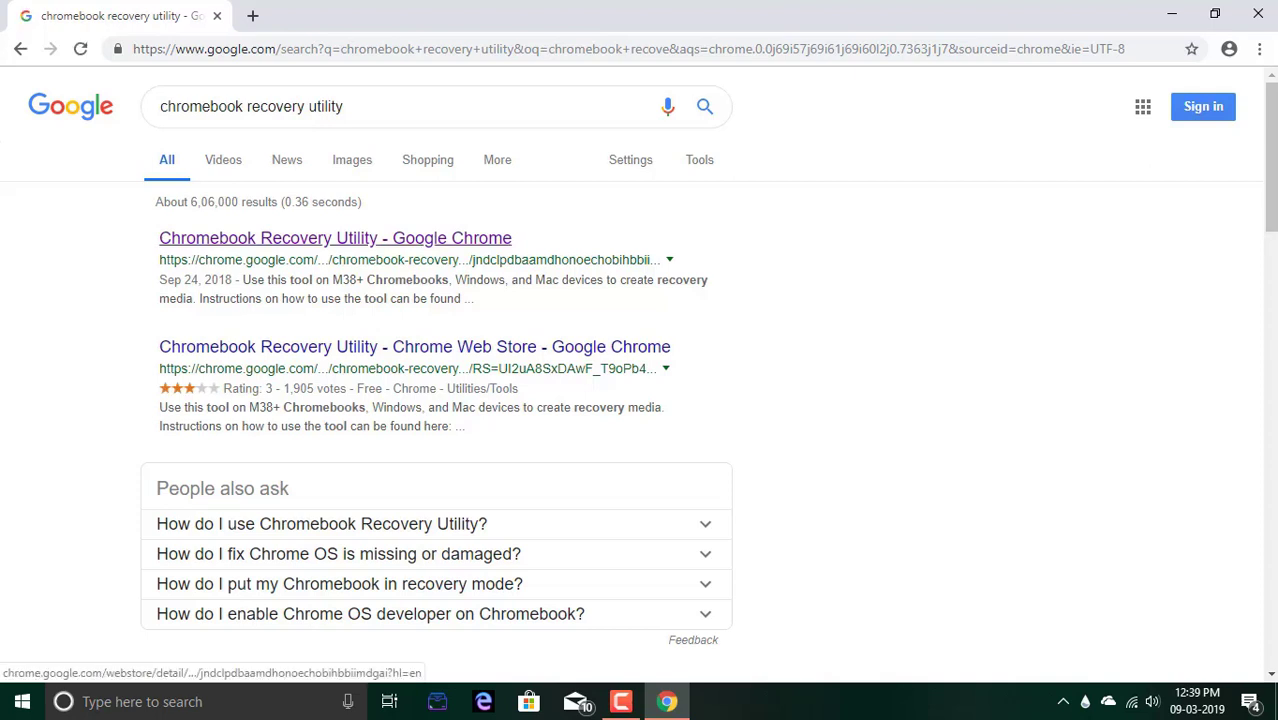
{"action": "left_click", "coordinate": [335, 238]}
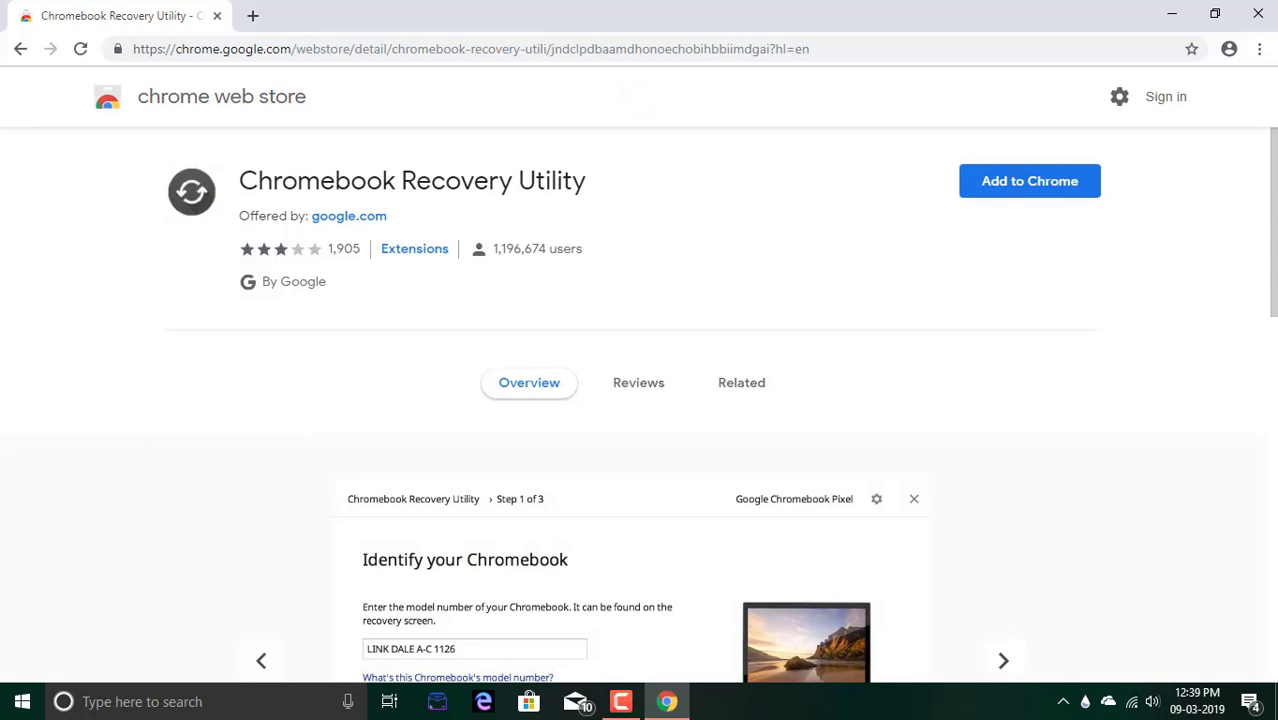
Add the Chromebook Recovery Utility to Chrome and confirm its installation
{"action": "scroll", "coordinate": [640, 400], "scroll_direction": "down", "scroll_amount": 3}
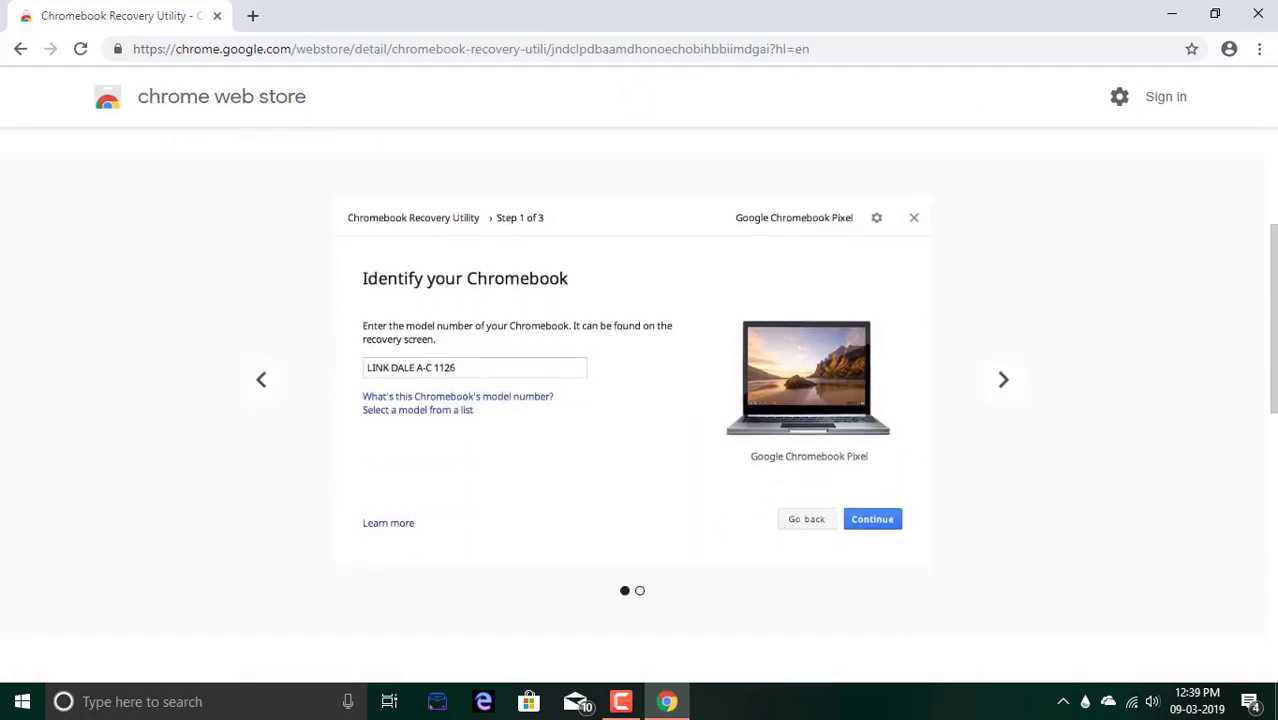
{"action": "scroll", "coordinate": [640, 400], "scroll_direction": "up", "scroll_amount": 3}
{"action": "left_click", "coordinate": [1029, 181]}
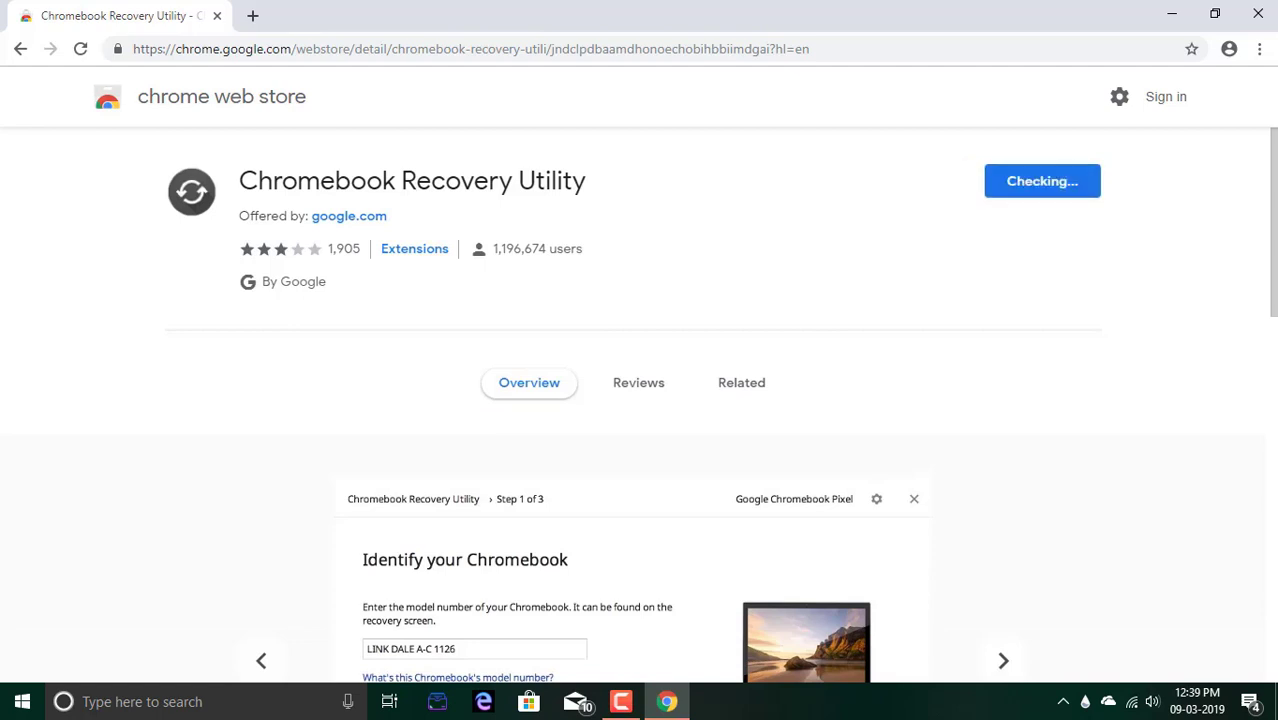
{"action": "left_click", "coordinate": [716, 138]}
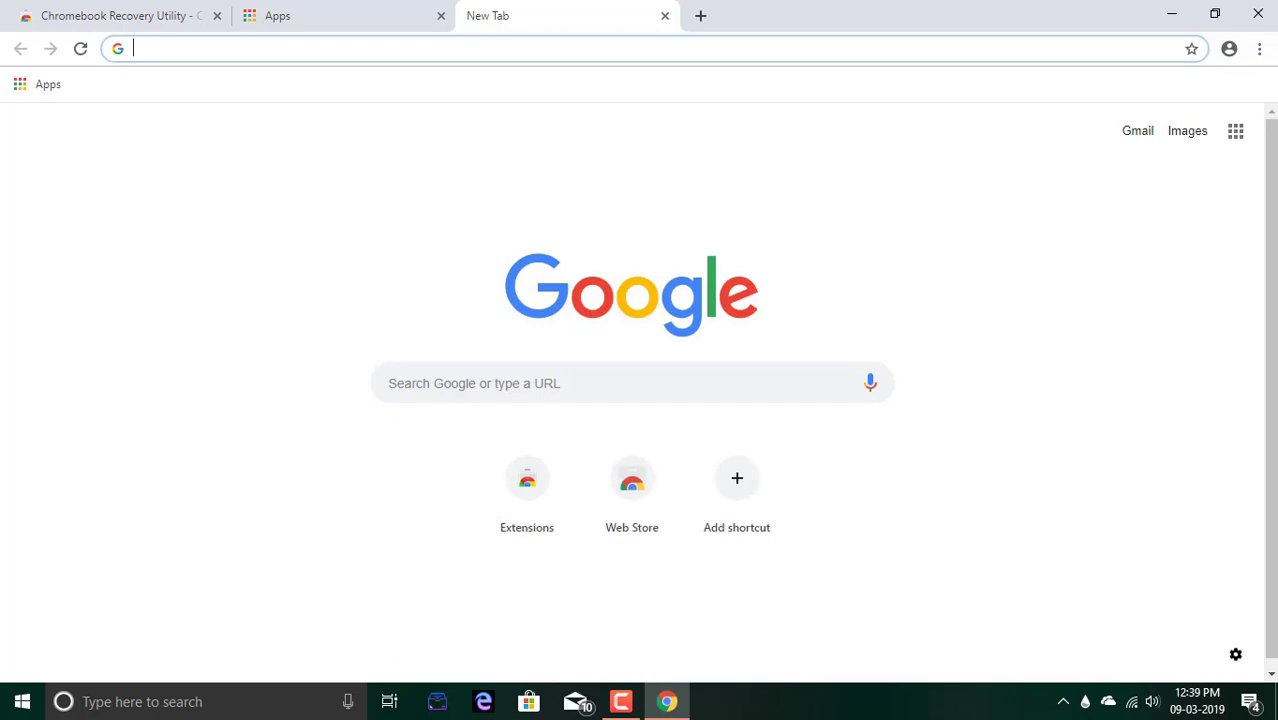
Go to the Neverware website and open the CloudReady Home edition download page
{"action": "type", "text": "newe"}
{"action": "key", "text": "BackSpace"}
{"action": "key", "text": "BackSpace"}
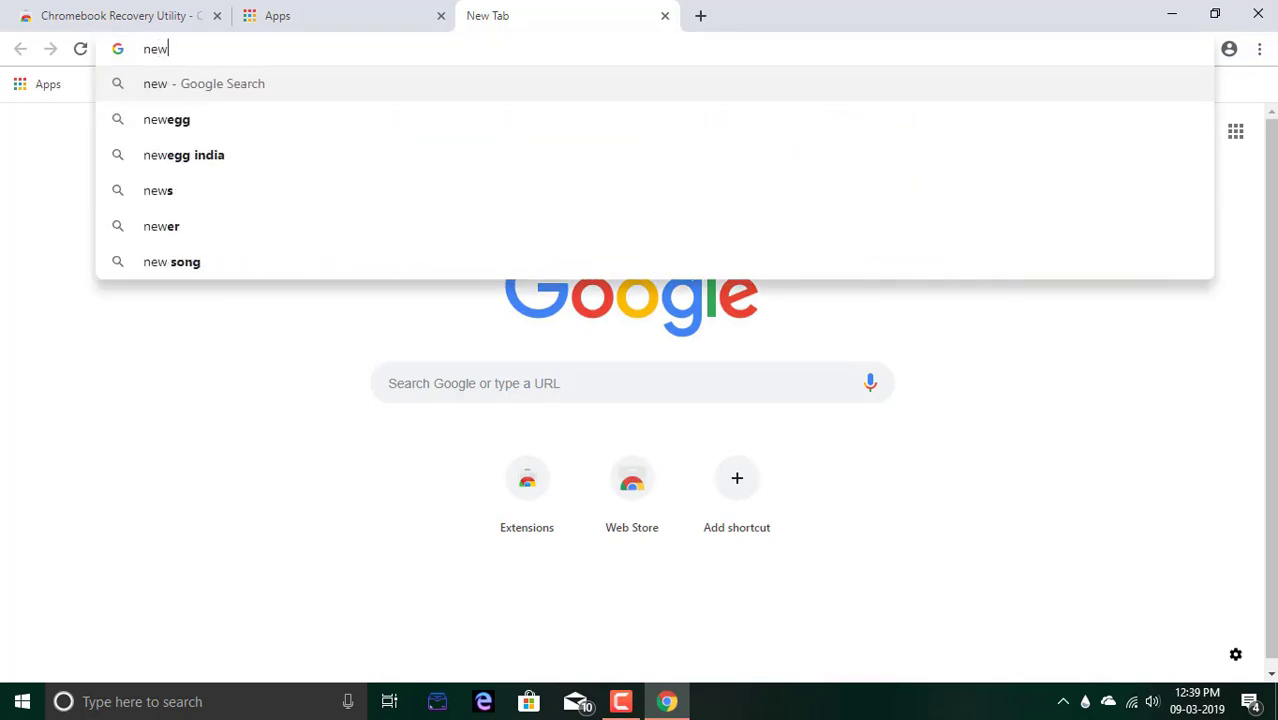
{"action": "type", "text": "verware"}
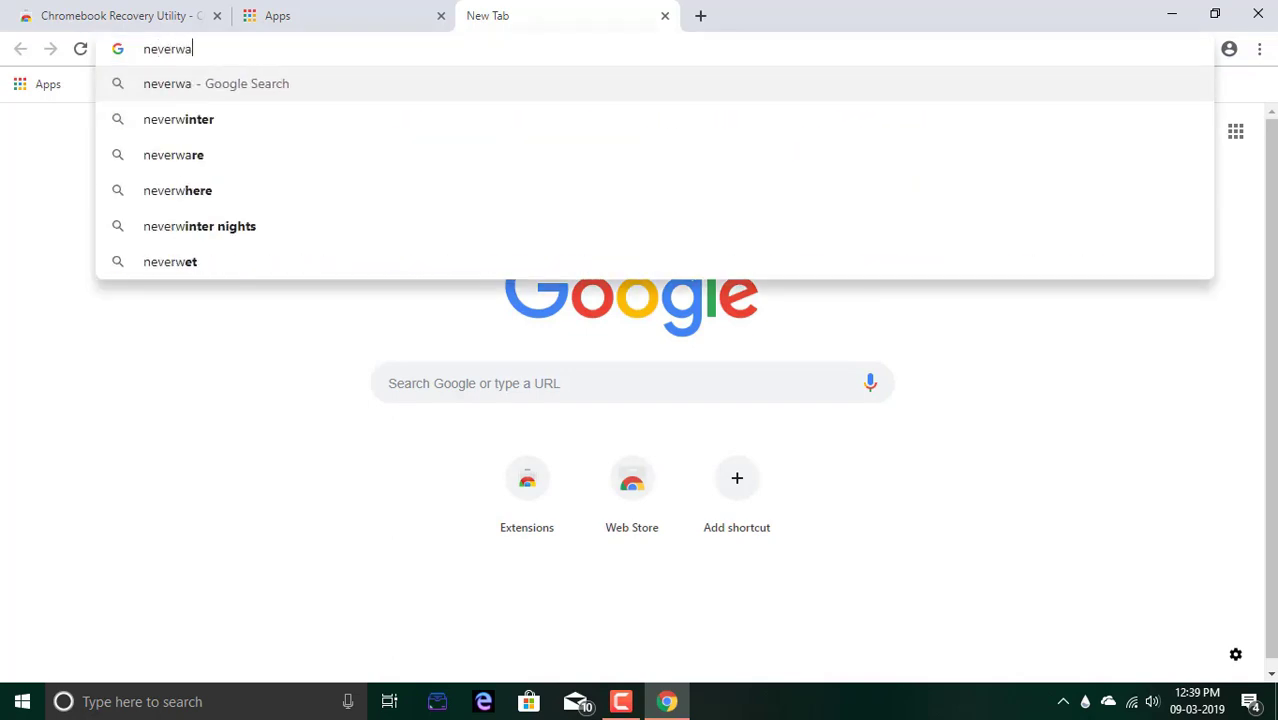
{"action": "key", "text": "Return"}
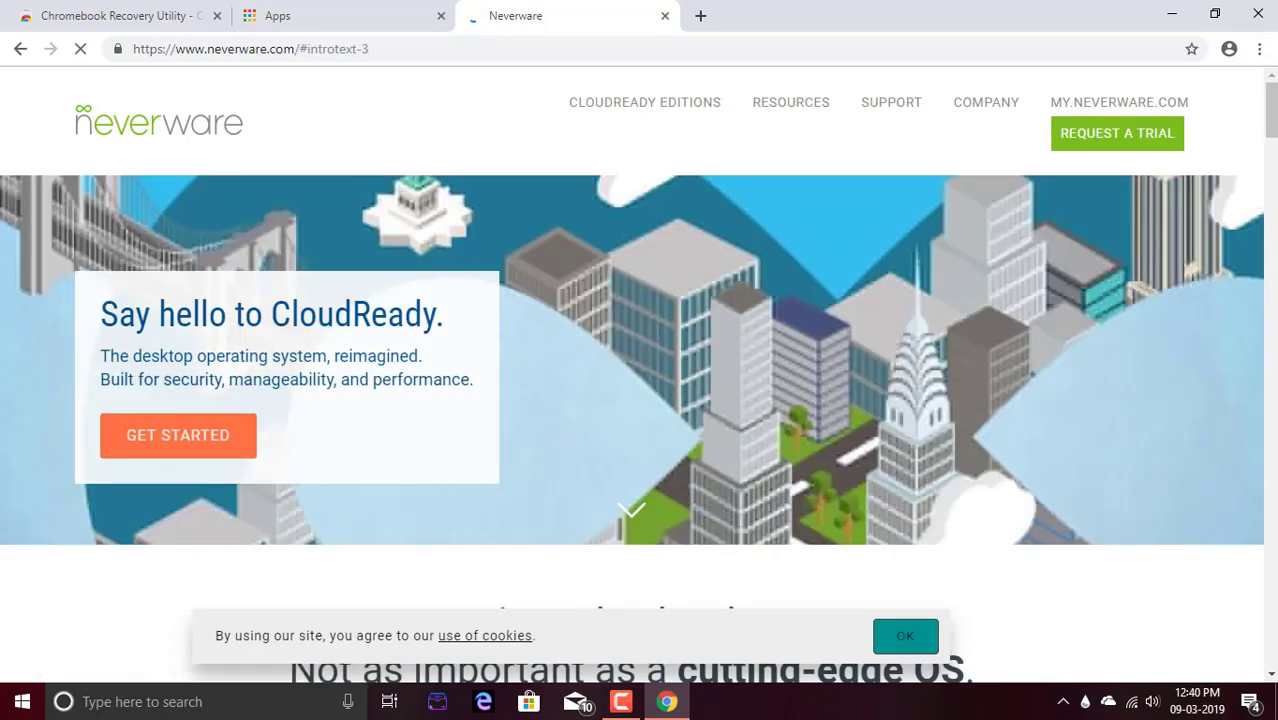
{"action": "mouse_move", "coordinate": [644, 102]}
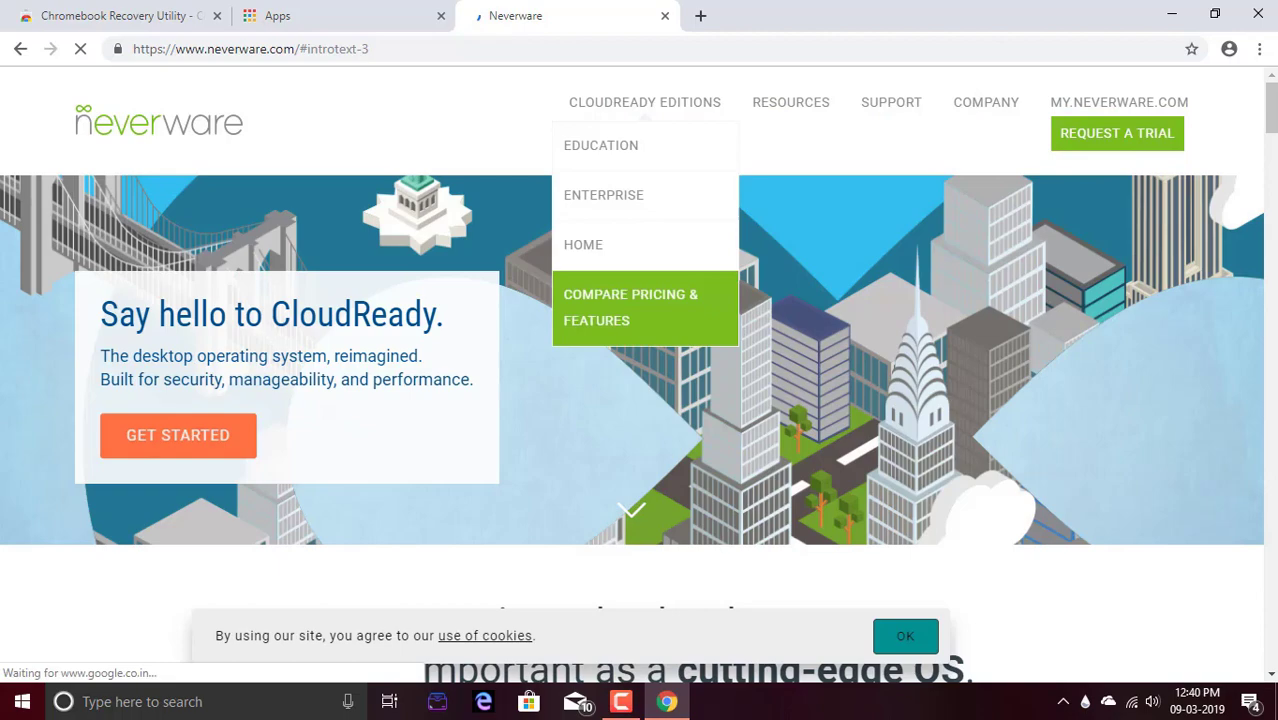
{"action": "left_click", "coordinate": [583, 244]}
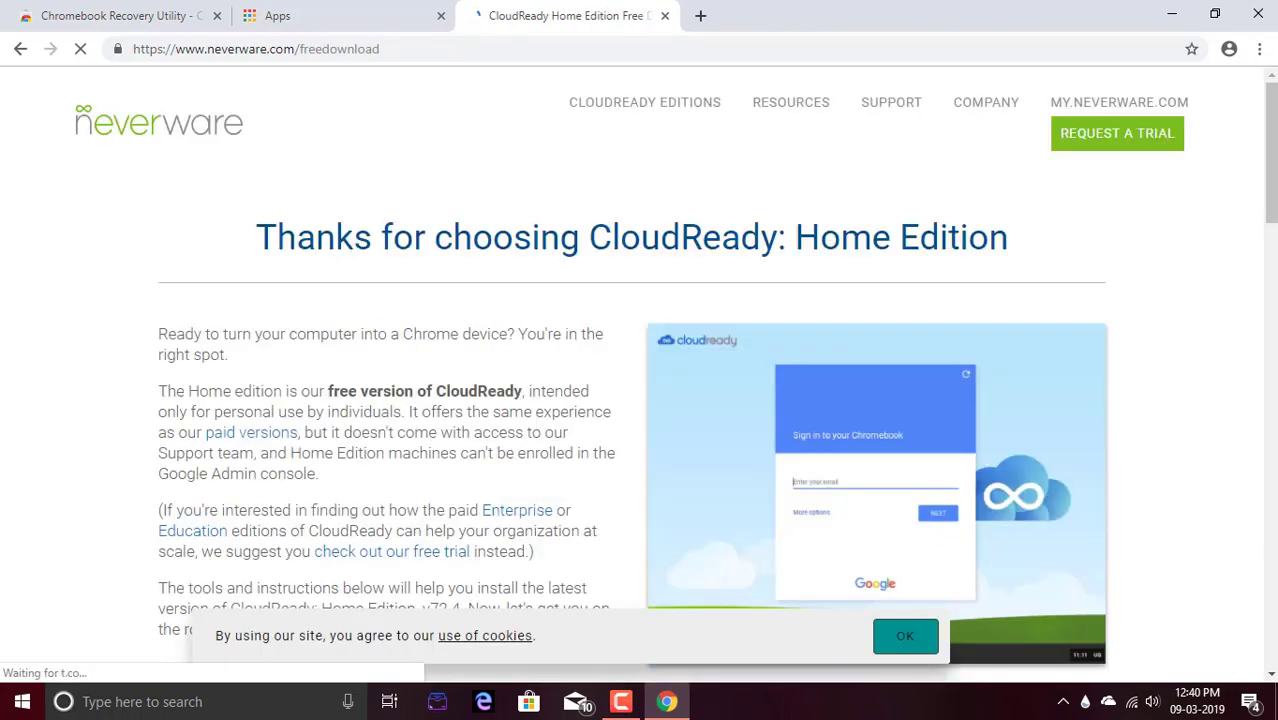
Start downloading the 32-bit CloudReady Home Edition image, accepting the 32-bit warning
{"action": "scroll", "coordinate": [640, 370], "scroll_direction": "down", "scroll_amount": 5}
{"action": "scroll", "coordinate": [640, 370], "scroll_direction": "down", "scroll_amount": 6}
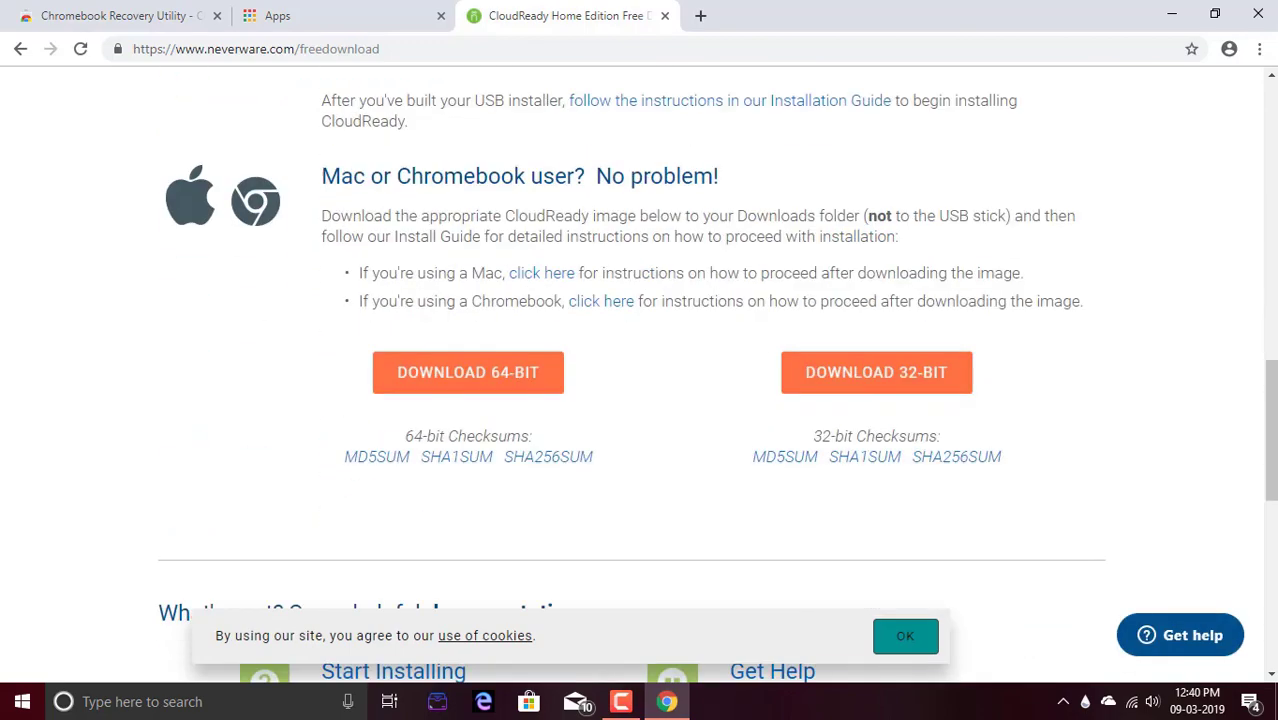
{"action": "scroll", "coordinate": [640, 370], "scroll_direction": "up", "scroll_amount": 5}
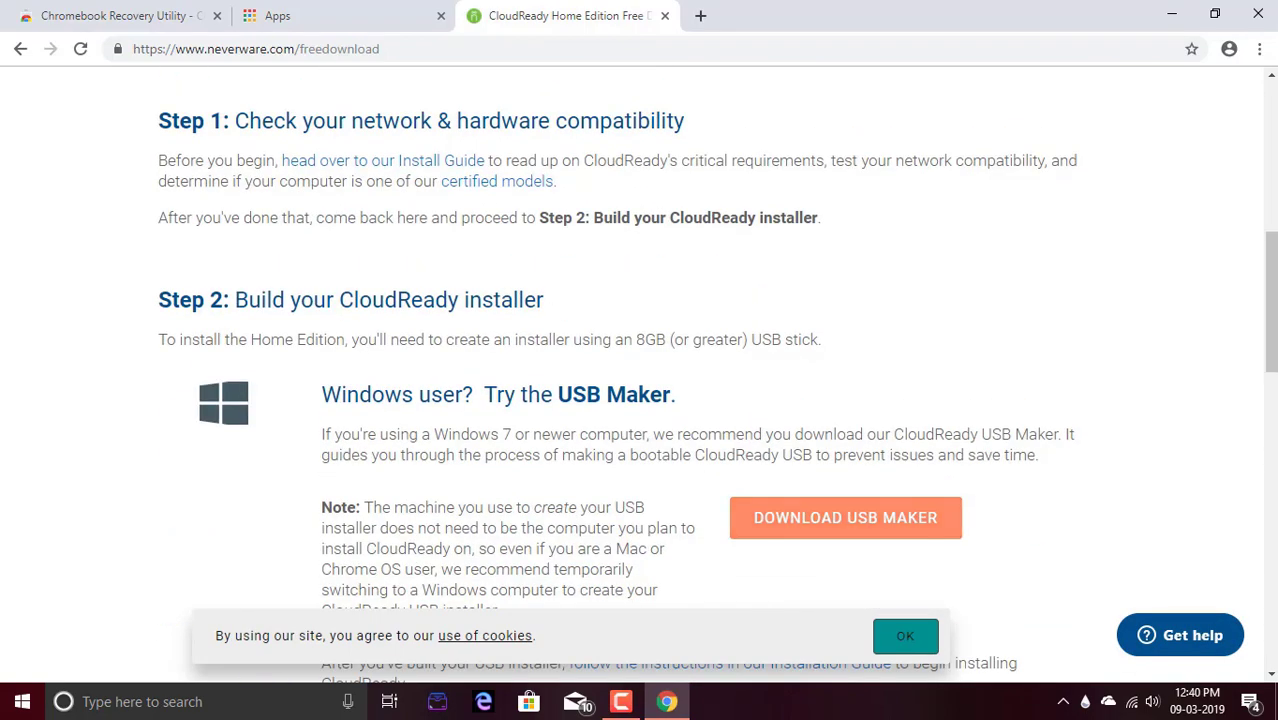
{"action": "scroll", "coordinate": [640, 370], "scroll_direction": "down", "scroll_amount": 3}
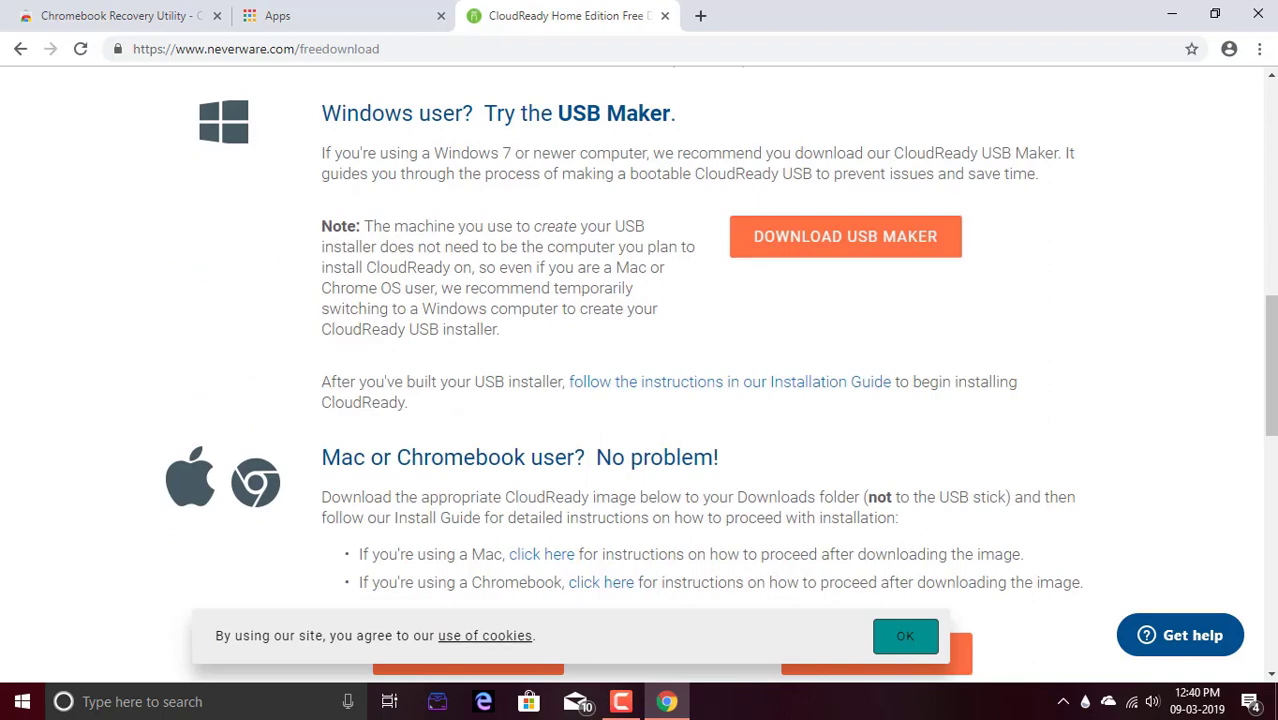
{"action": "scroll", "coordinate": [640, 370], "scroll_direction": "down", "scroll_amount": 3}
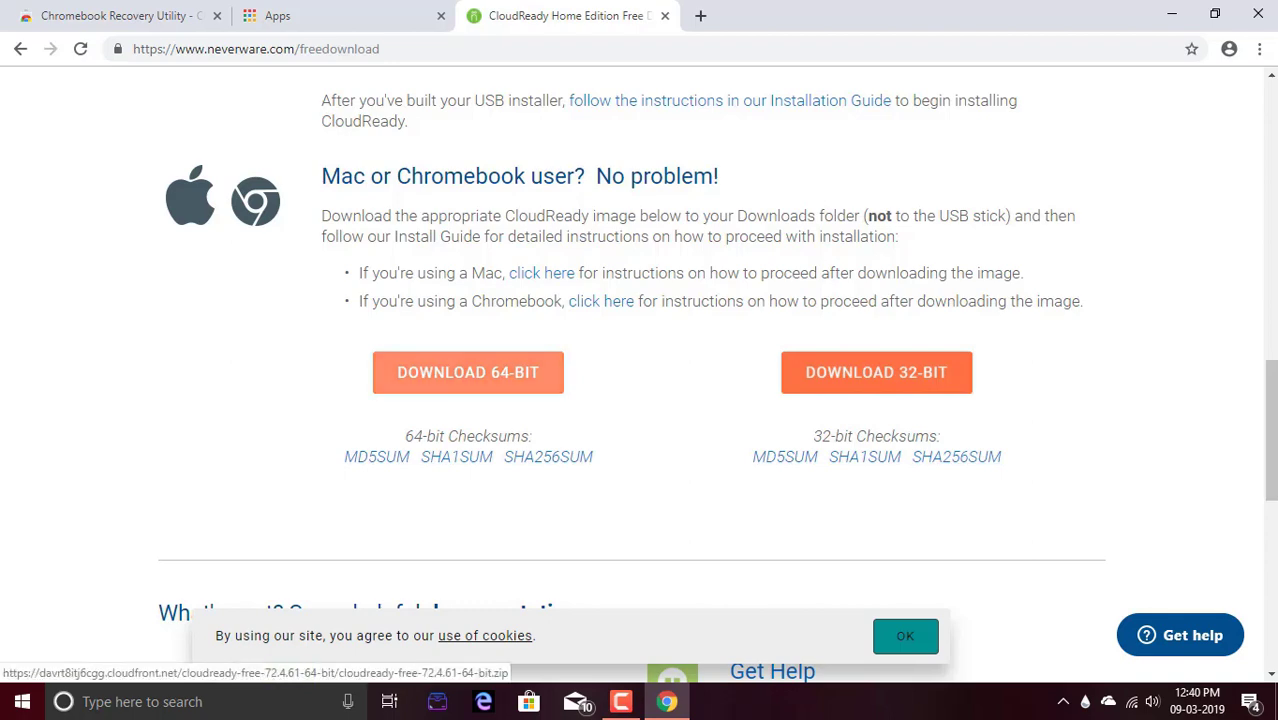
{"action": "left_click", "coordinate": [876, 372]}
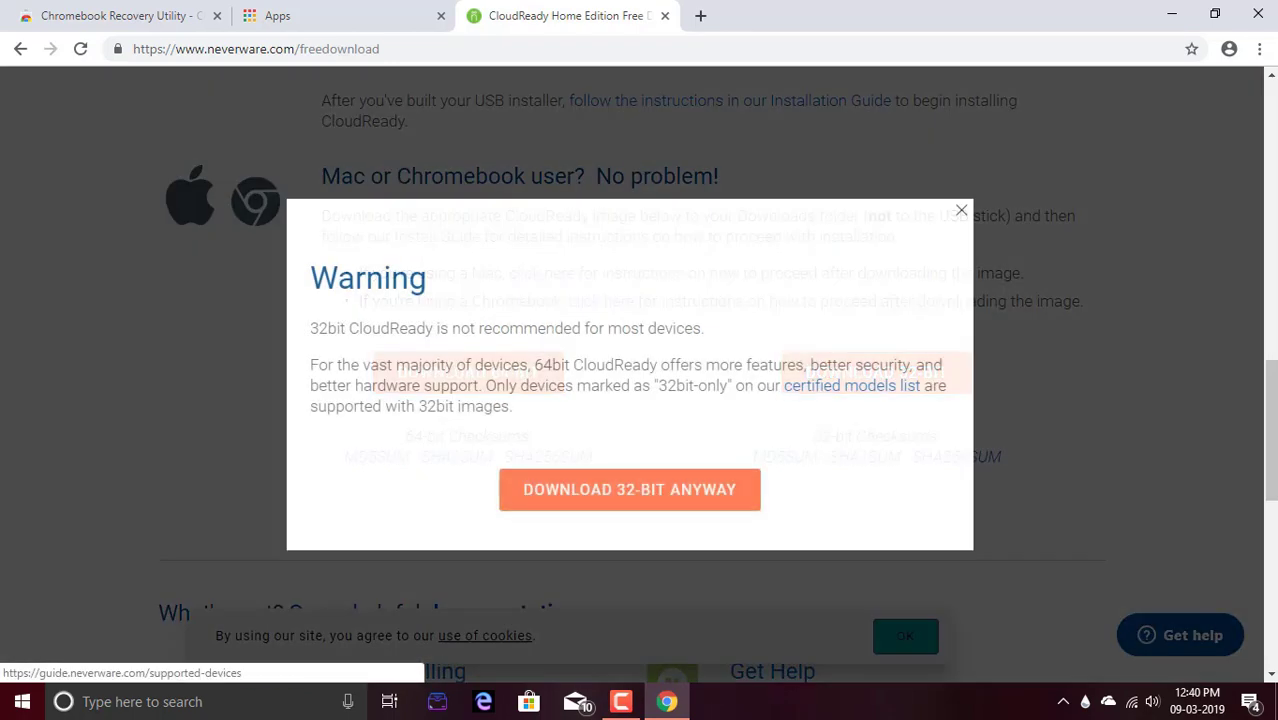
{"action": "left_click", "coordinate": [629, 489]}
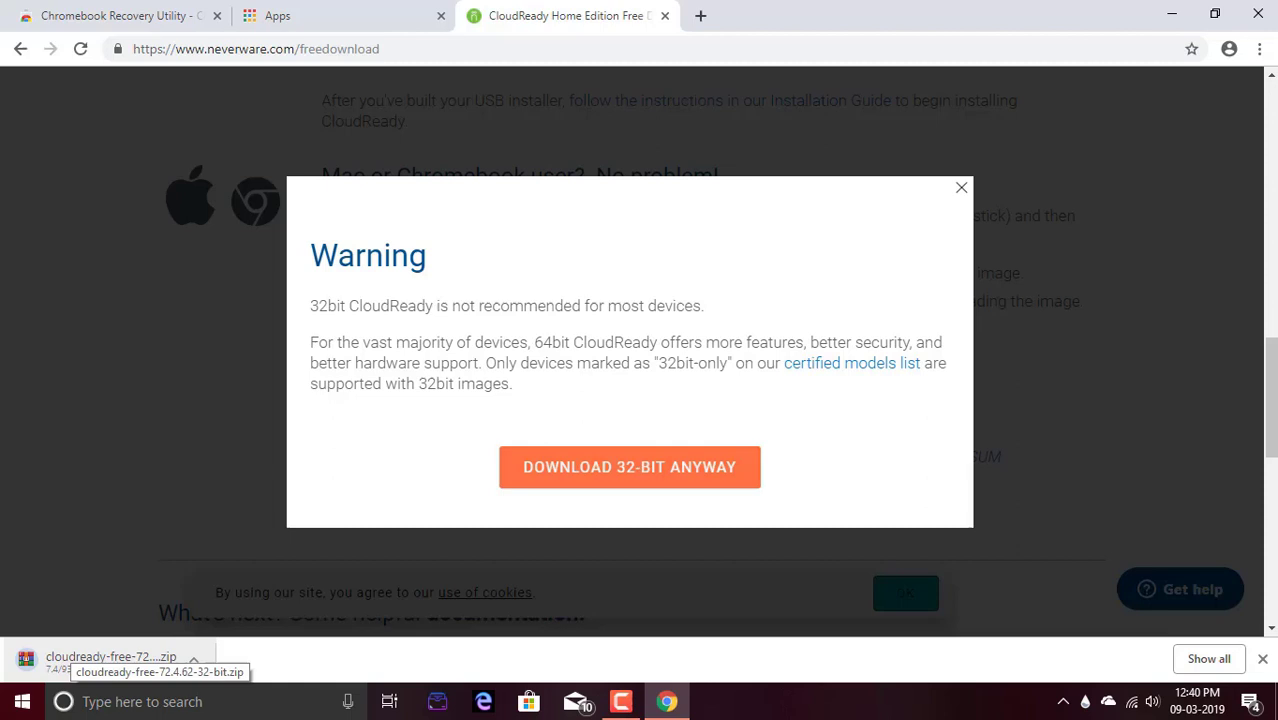
Cancel the CloudReady zip download and close the Neverware page
{"action": "left_click", "coordinate": [194, 659]}
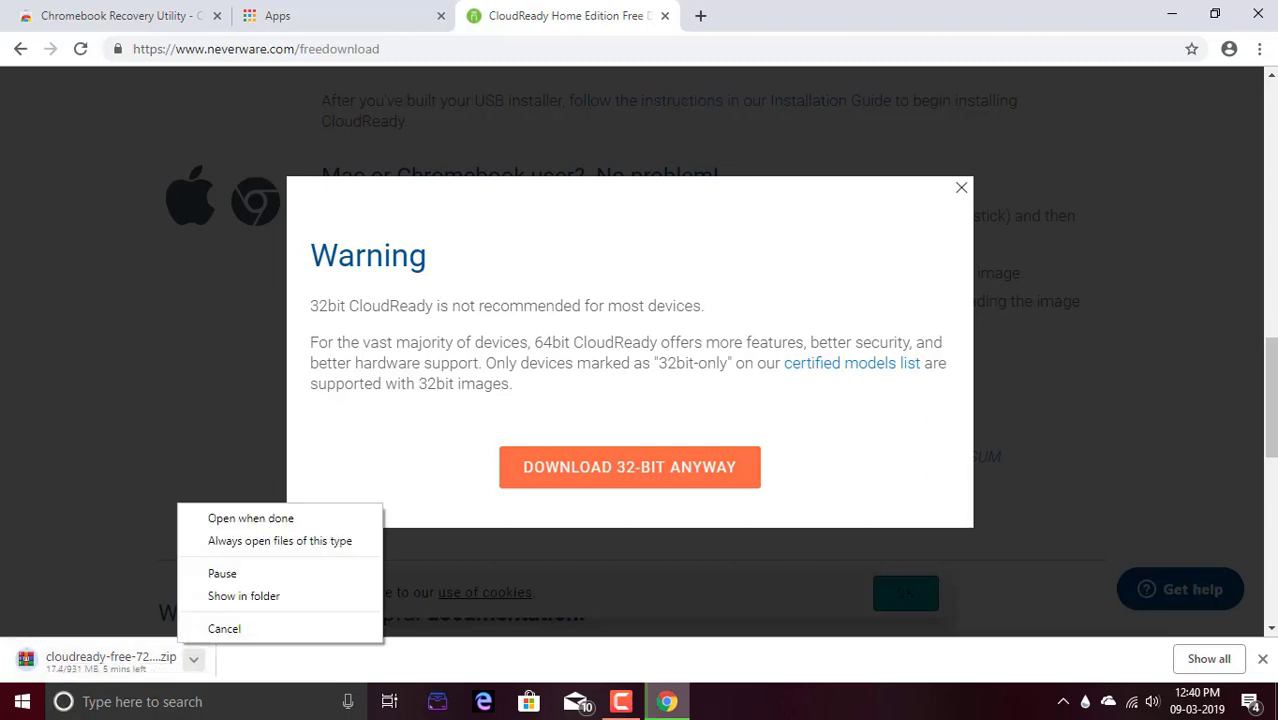
{"action": "left_click", "coordinate": [222, 627]}
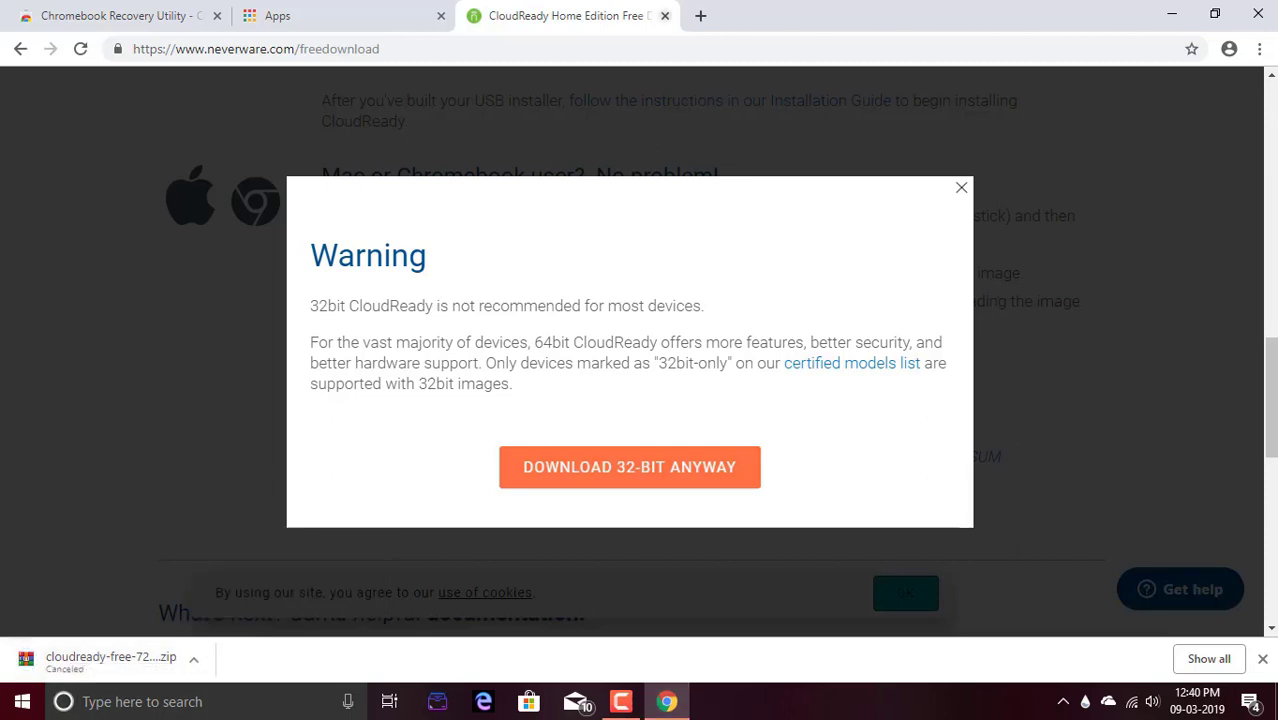
{"action": "left_click", "coordinate": [665, 15]}
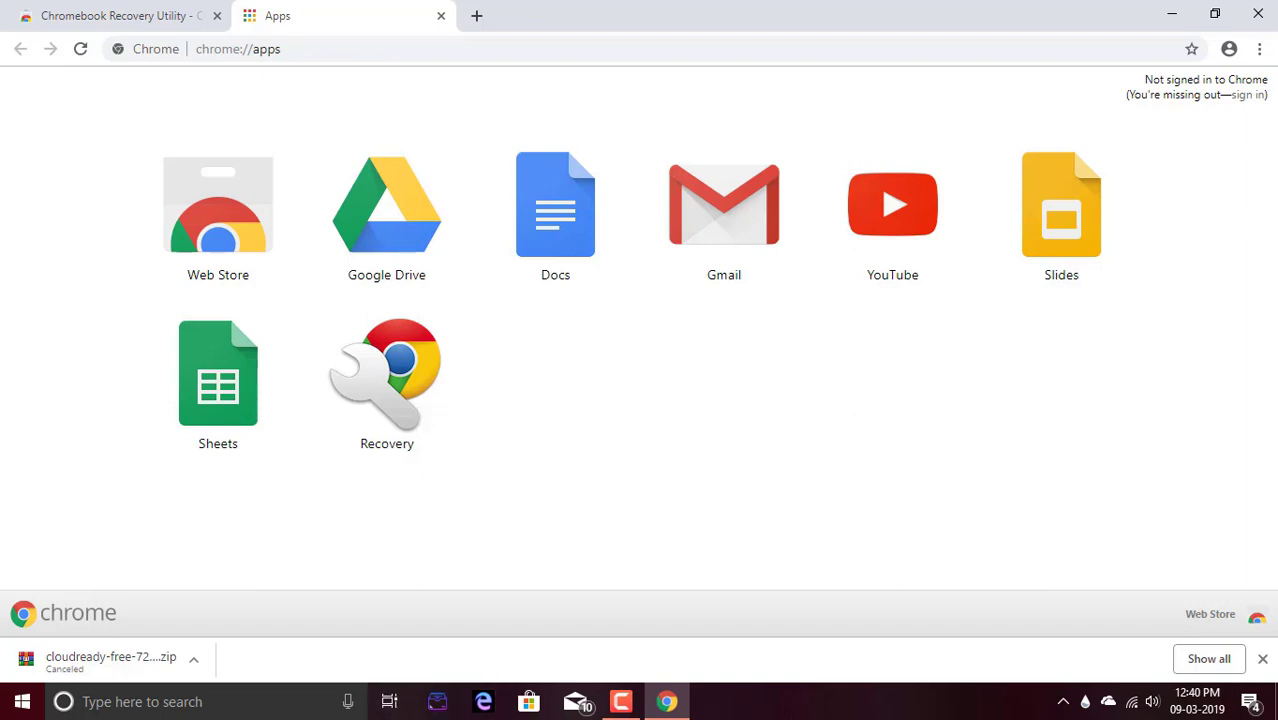
Launch the Recovery app, get started with creating recovery media, and choose to use a local image
{"action": "left_click", "coordinate": [387, 375]}
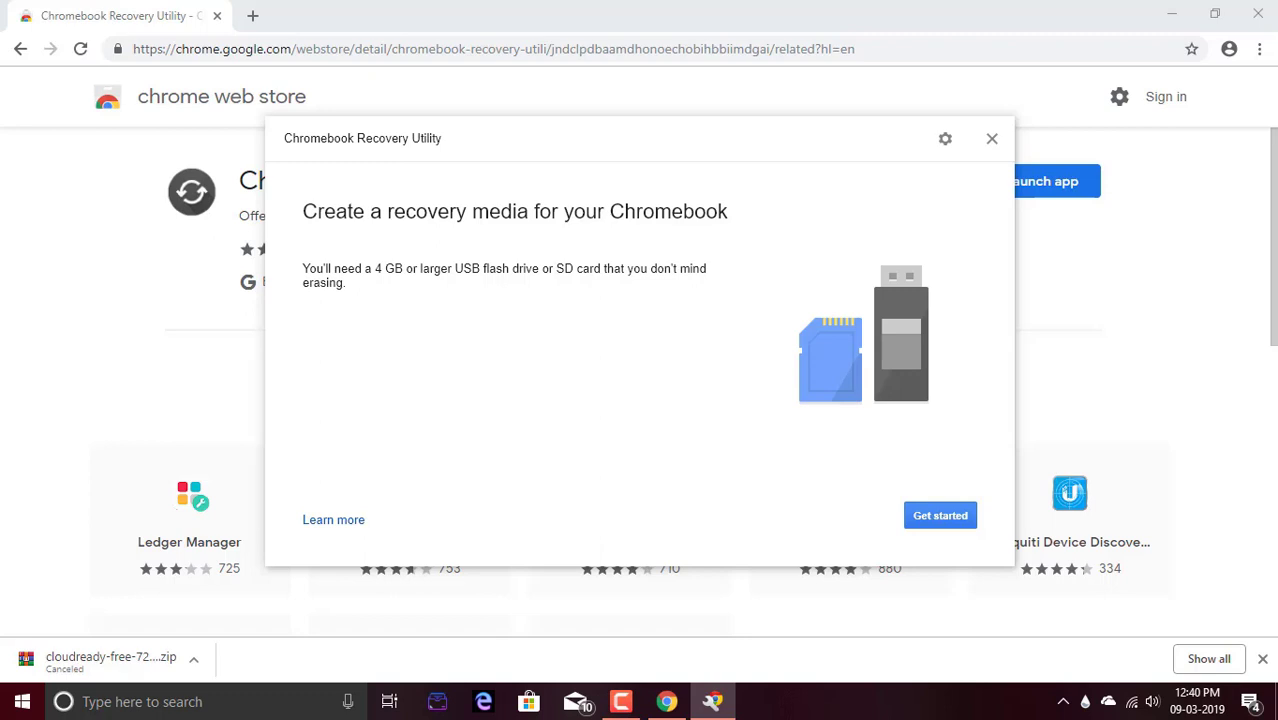
{"action": "key", "text": "Return"}
{"action": "left_click", "coordinate": [945, 138]}
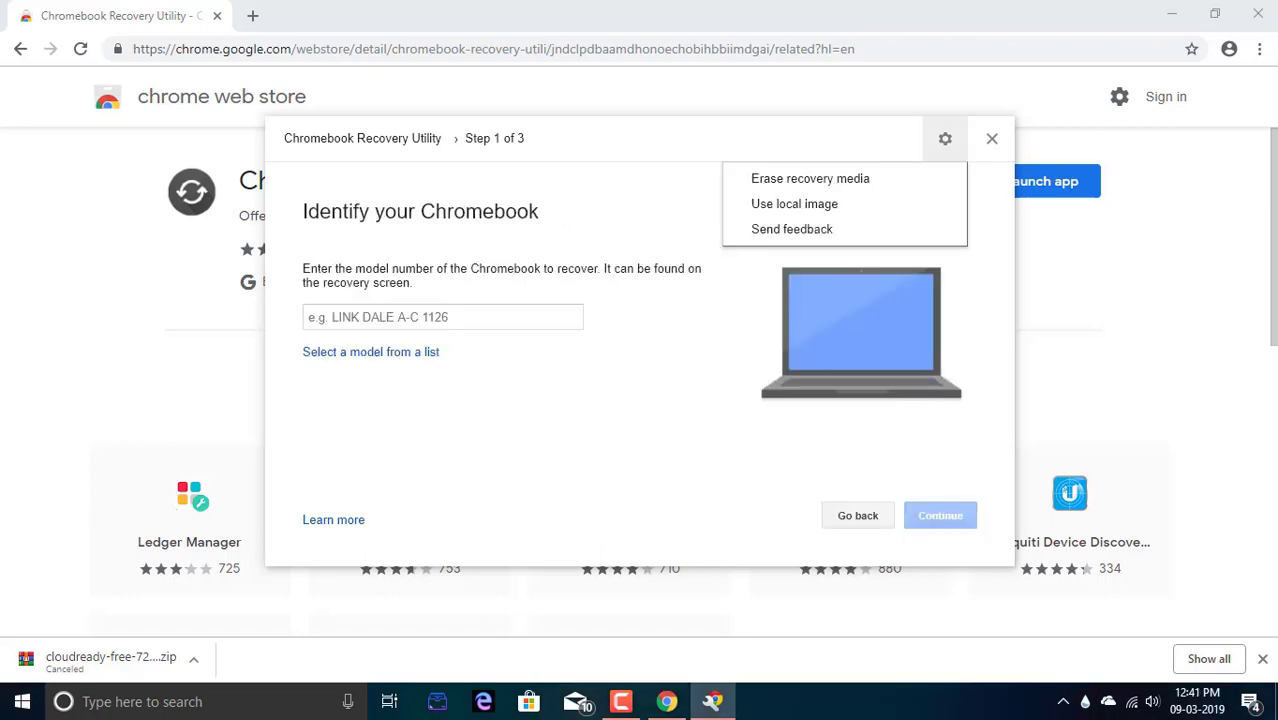
{"action": "left_click", "coordinate": [794, 203]}
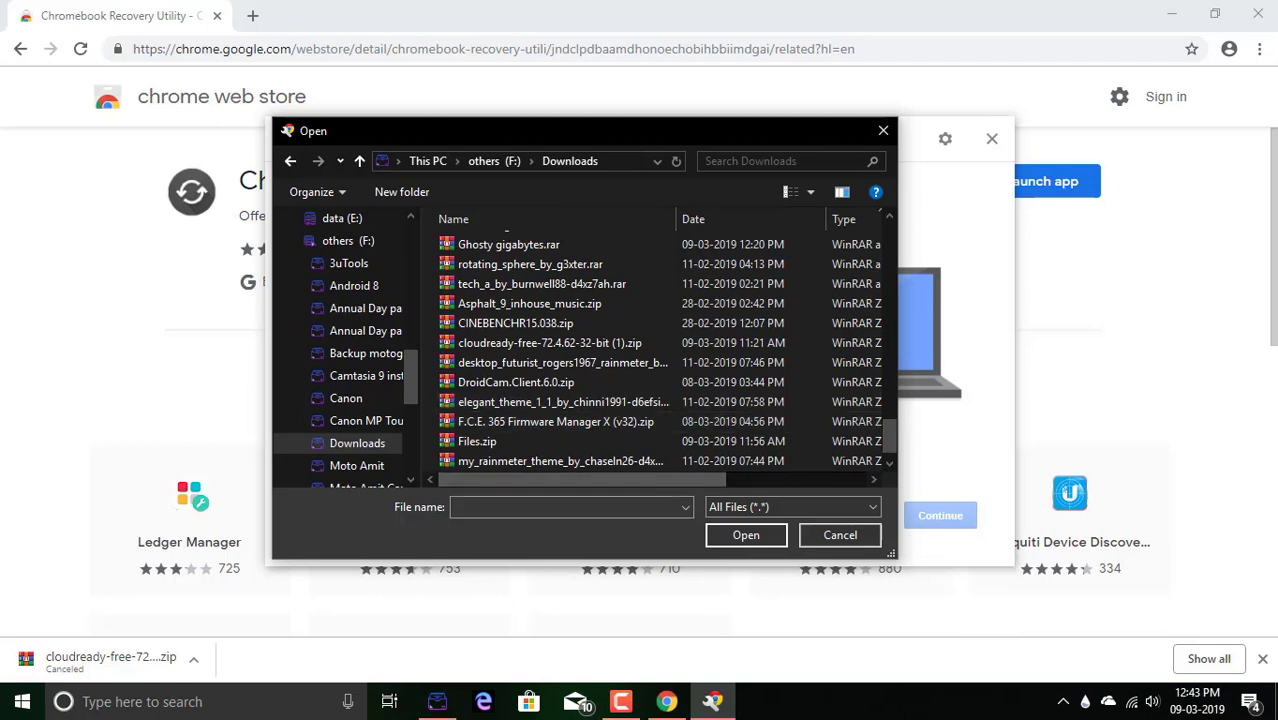
Filter the Downloads folder to BIN files and load cloudready-free-72.4.62-32-bit.bin as the recovery image
{"action": "left_click_drag", "start_coordinate": [580, 479], "coordinate": [717, 479]}
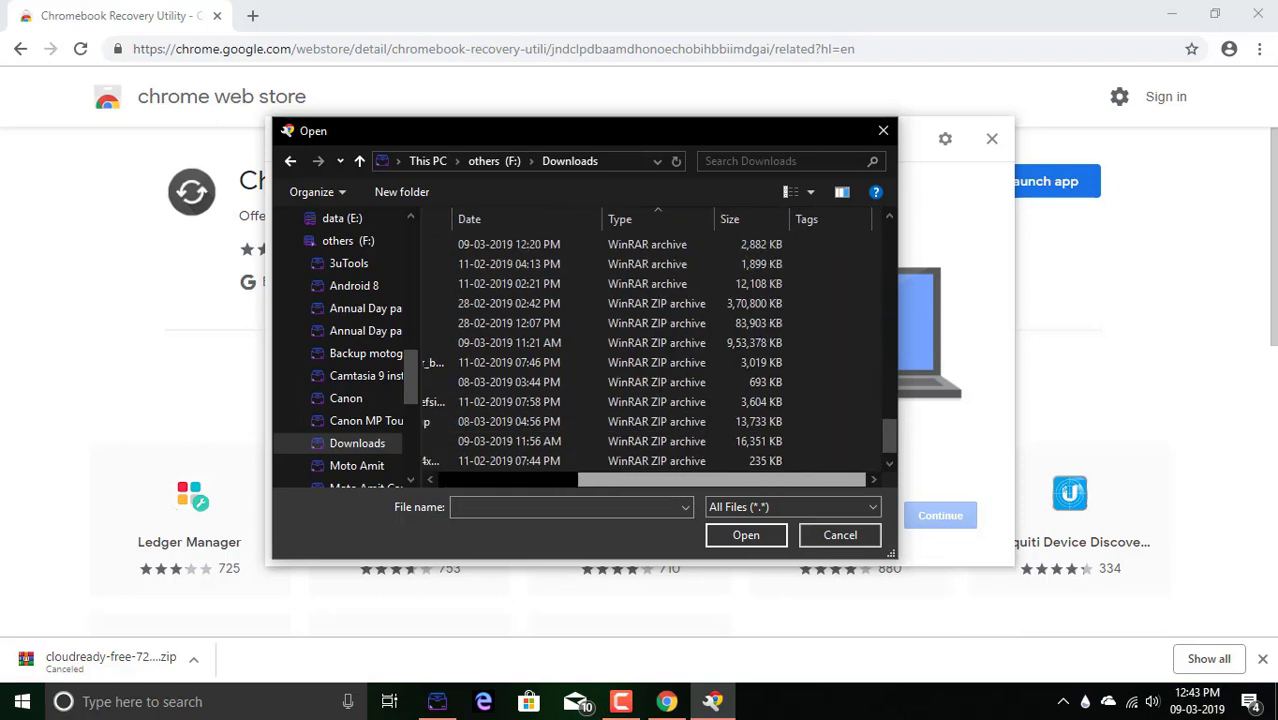
{"action": "left_click", "coordinate": [706, 218]}
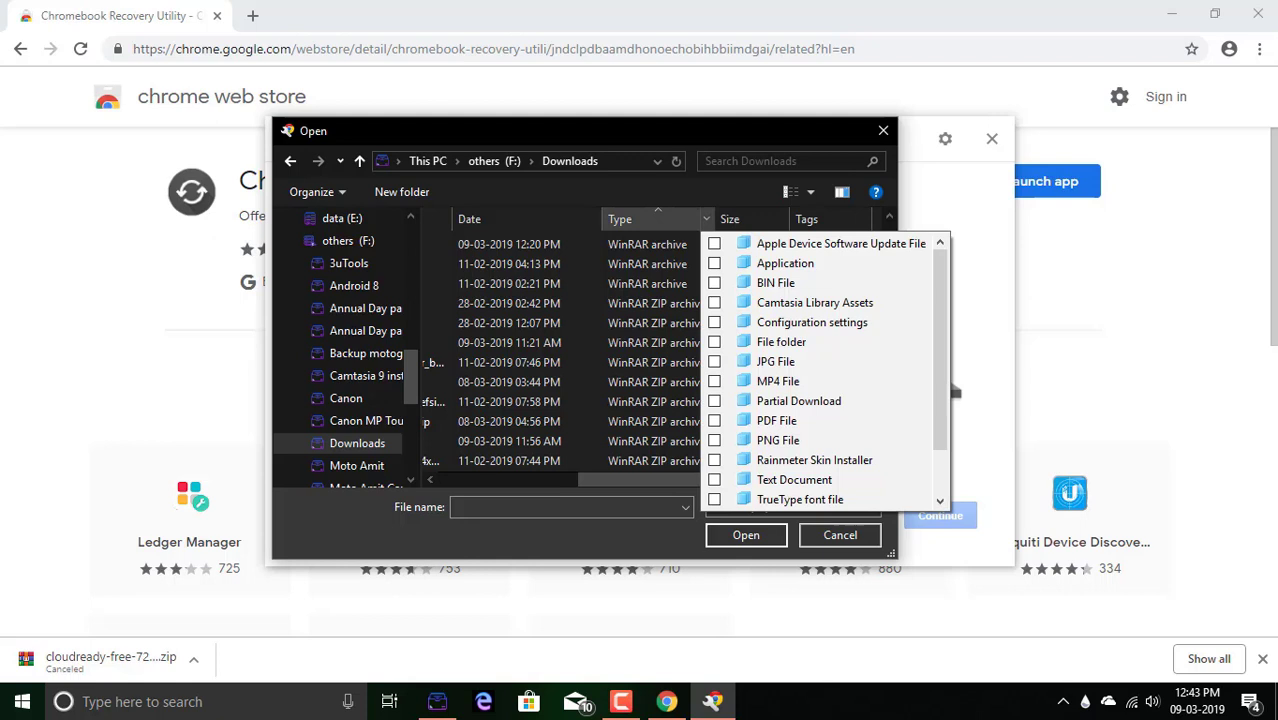
{"action": "left_click", "coordinate": [714, 283]}
{"action": "left_click", "coordinate": [543, 246]}
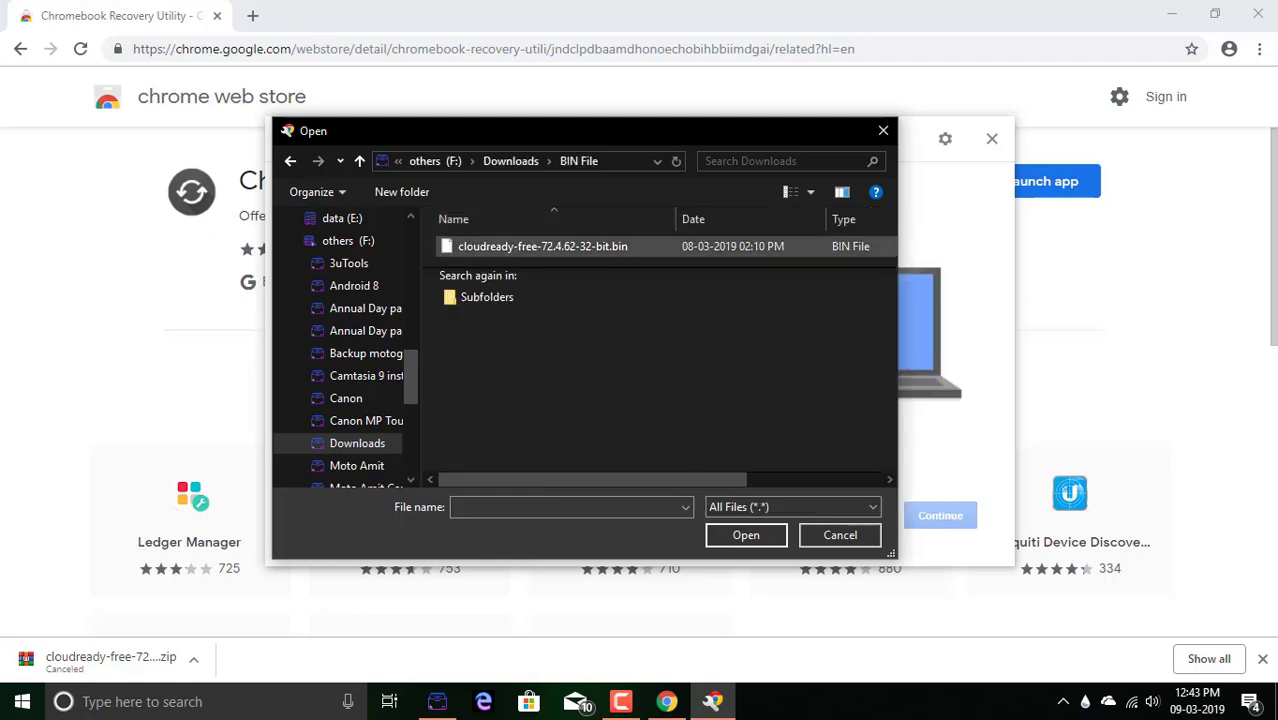
{"action": "left_click", "coordinate": [543, 246]}
{"action": "left_click", "coordinate": [712, 536]}
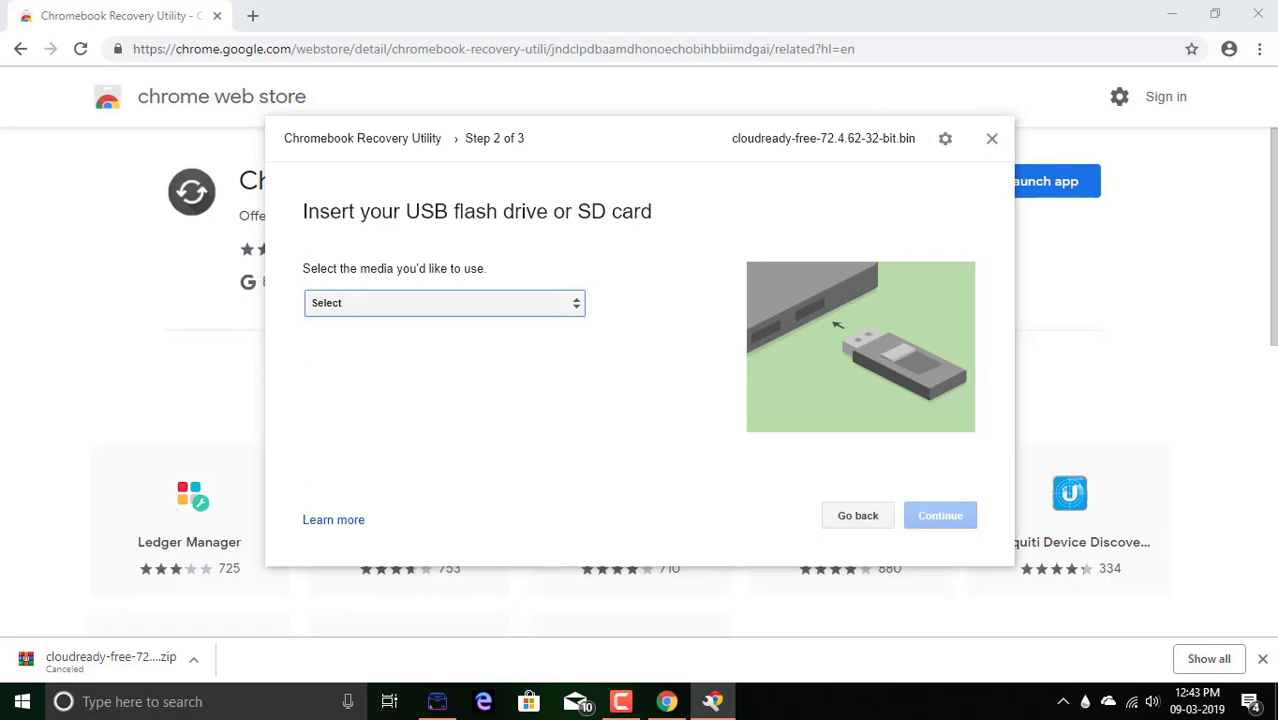
Select the hp v220w - 7.5 GB drive as the recovery media and continue to the image creation stage
{"action": "left_click", "coordinate": [444, 303]}
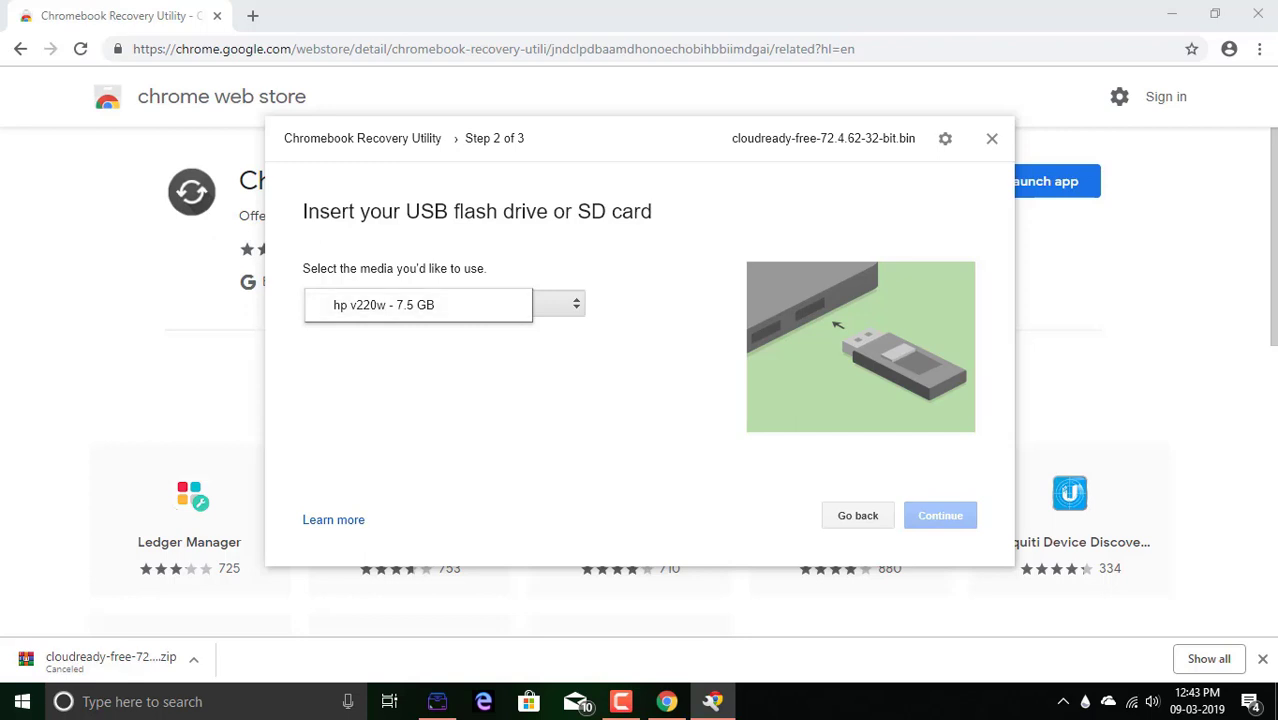
{"action": "left_click", "coordinate": [444, 304]}
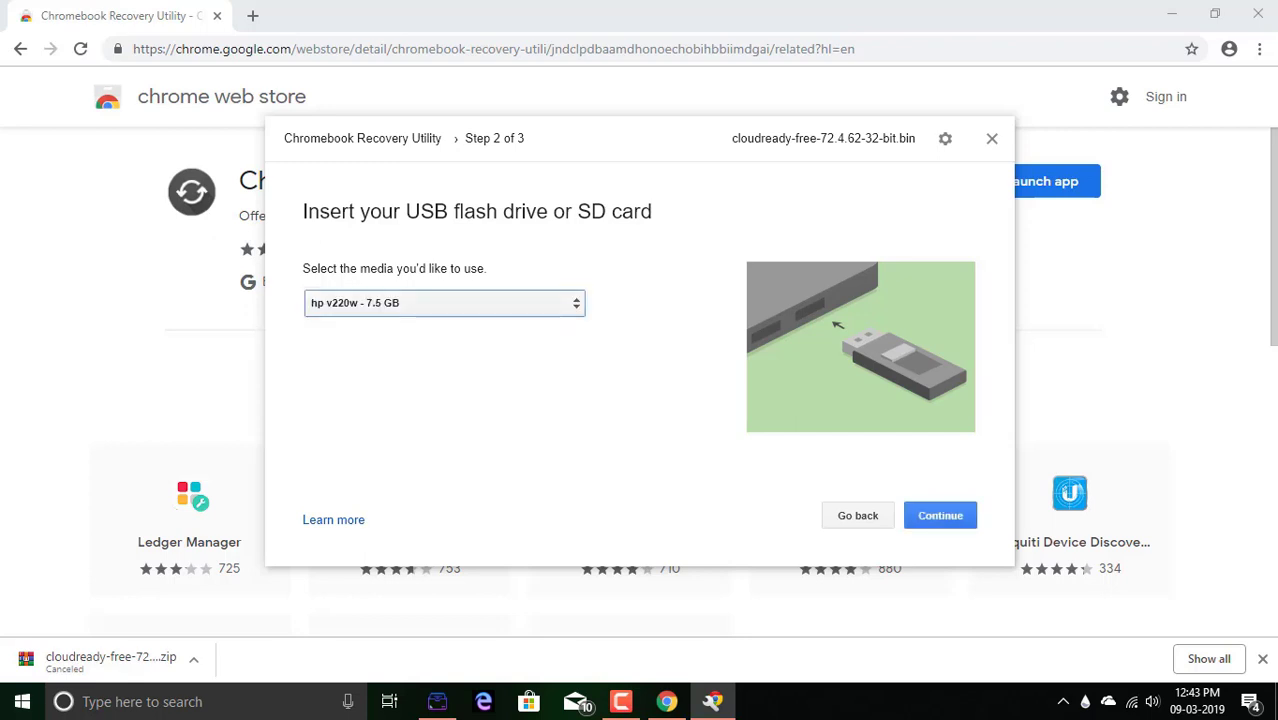
{"action": "left_click", "coordinate": [940, 515]}
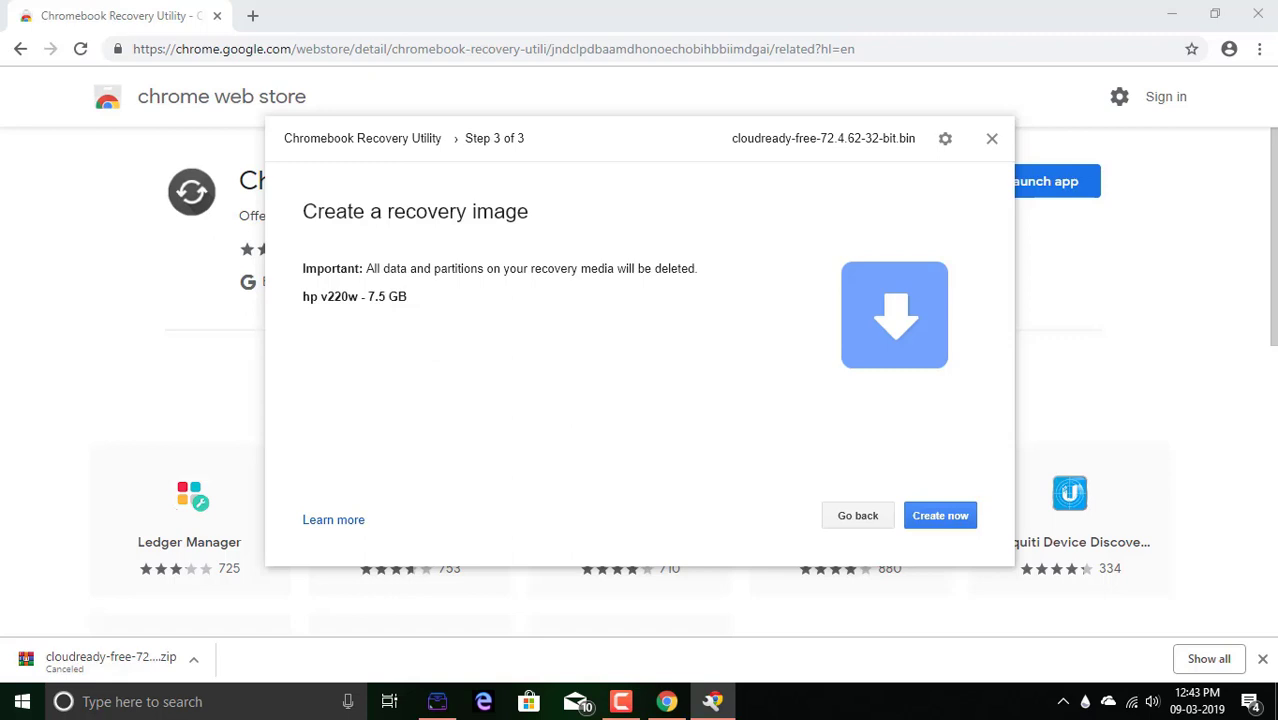